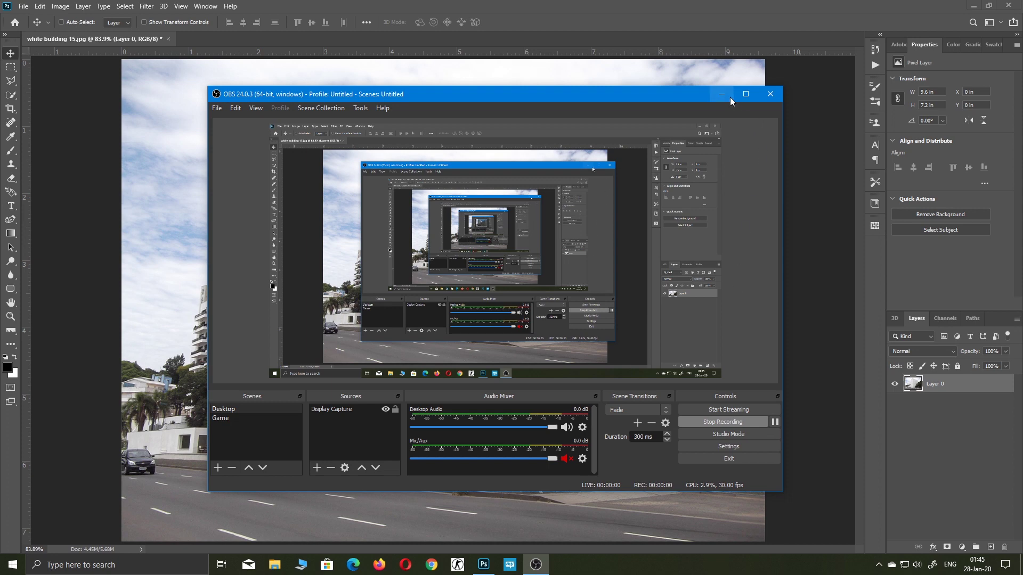
Step: Minimise the recorder to reveal white building 15.jpg open in Photoshop
{"action": "left_click", "coordinate": [729, 97]}
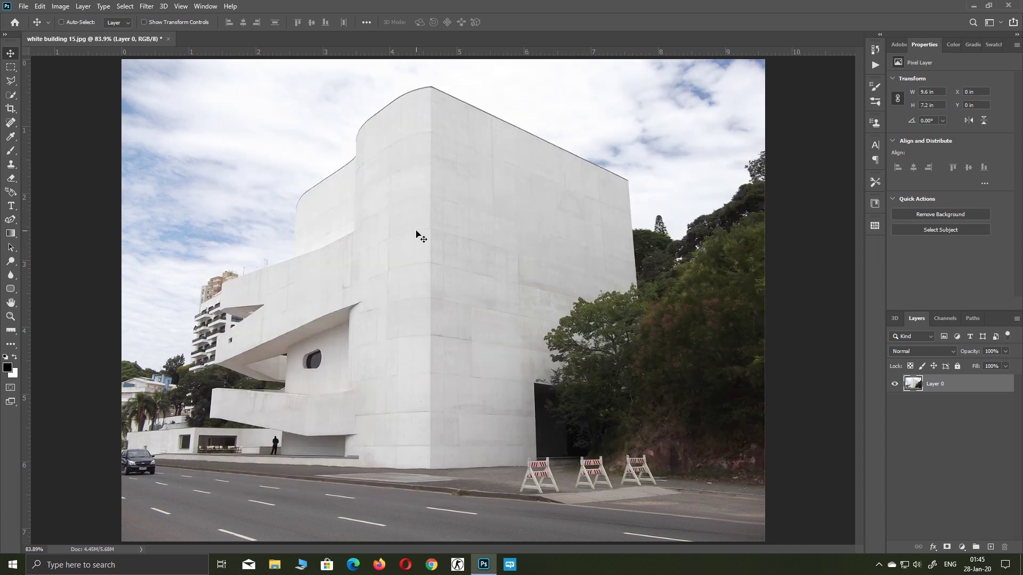
Step: Add 'Photoshop' and 'Art & Co' as two-line 55 pt Arial Black text, moved higher up the facade
{"action": "key", "text": "t"}
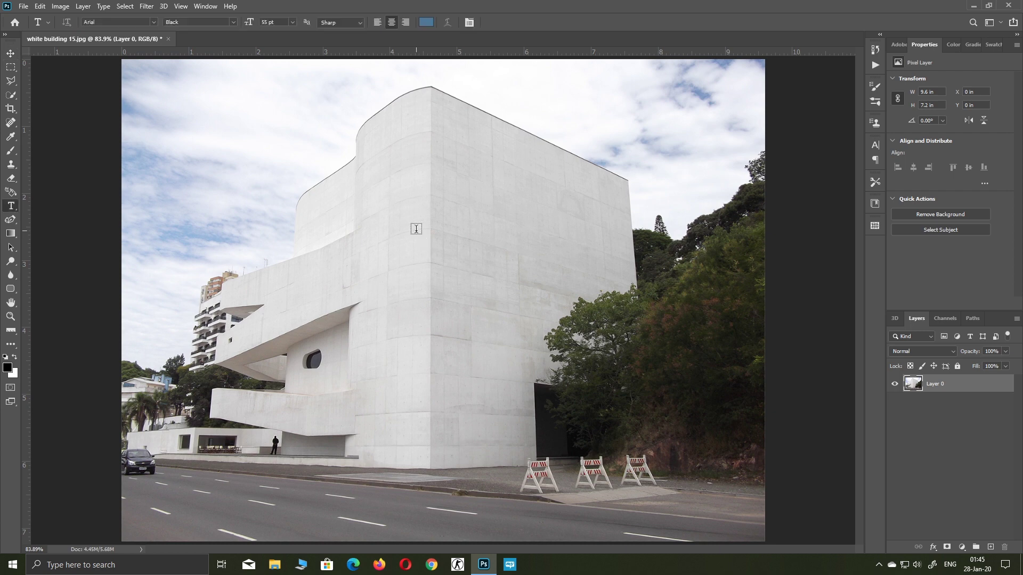
{"action": "left_click", "coordinate": [422, 227]}
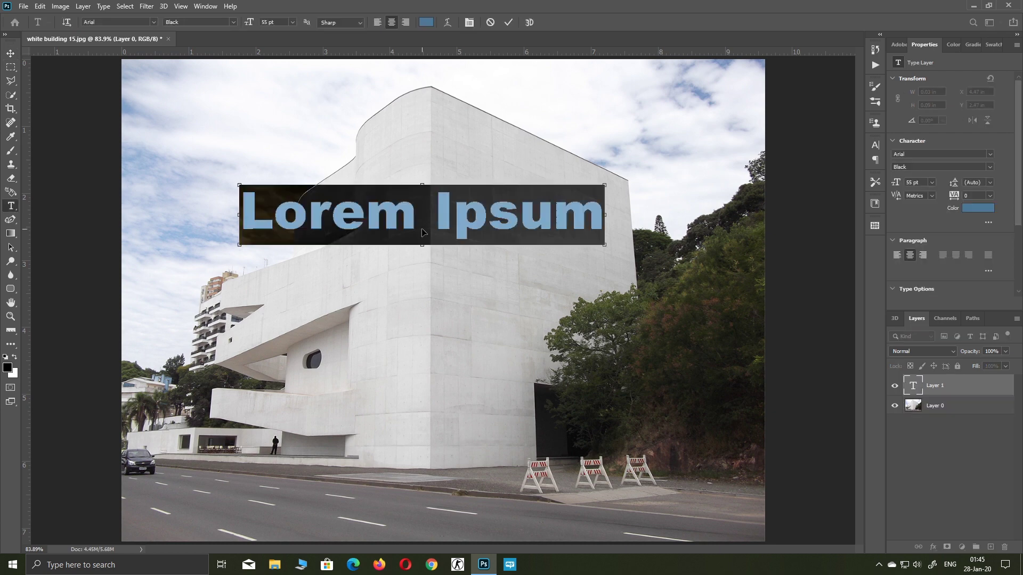
{"action": "type", "text": "Photoshop Art & Co"}
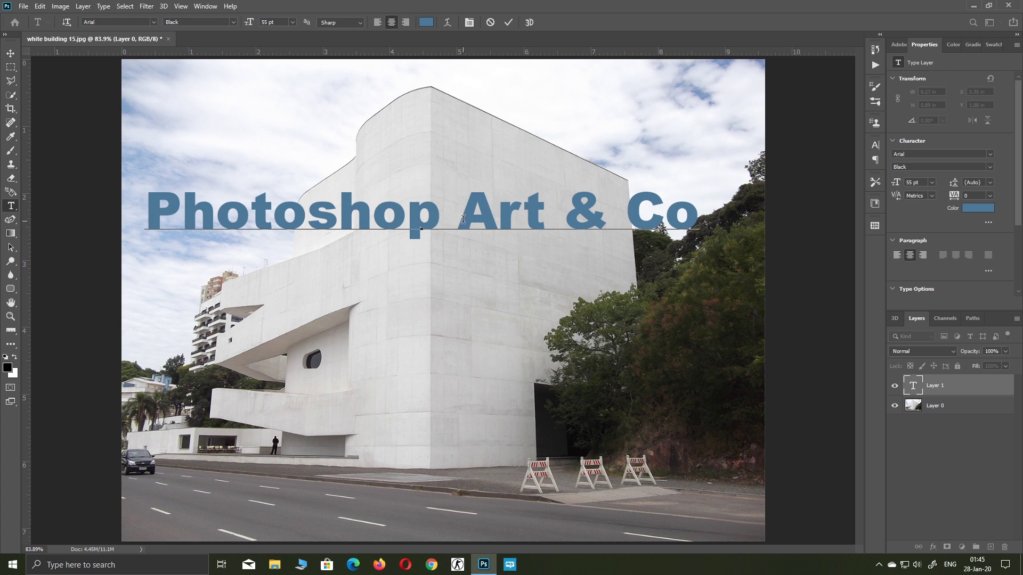
{"action": "key", "text": "BackSpace"}
{"action": "key", "text": "Return"}
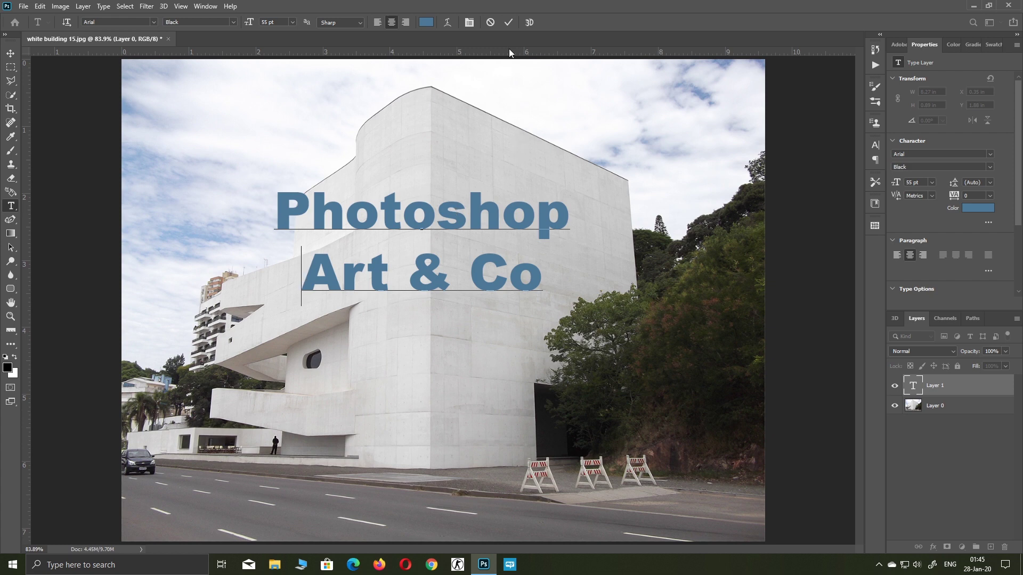
{"action": "left_click", "coordinate": [509, 23]}
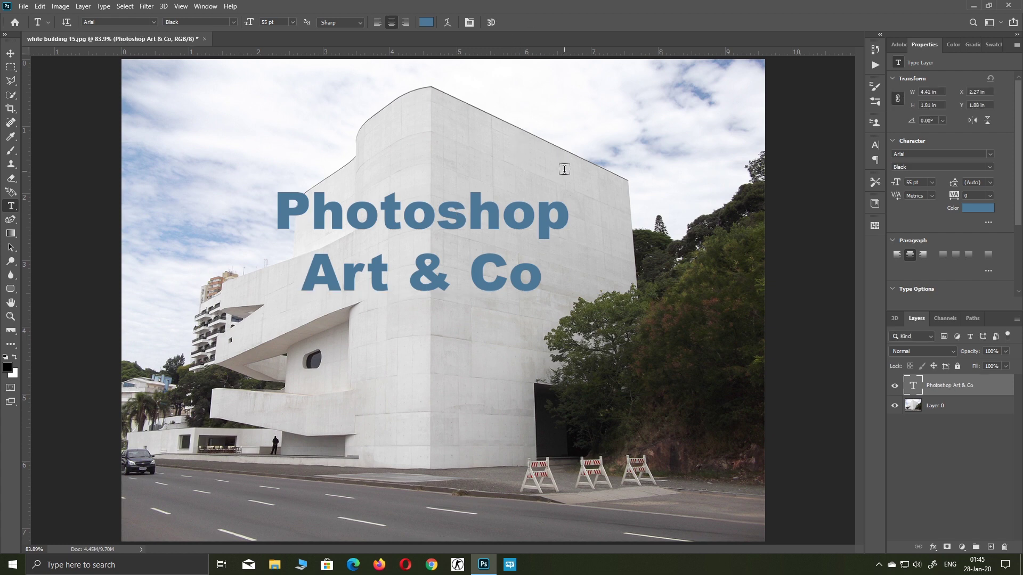
{"action": "key", "text": "v"}
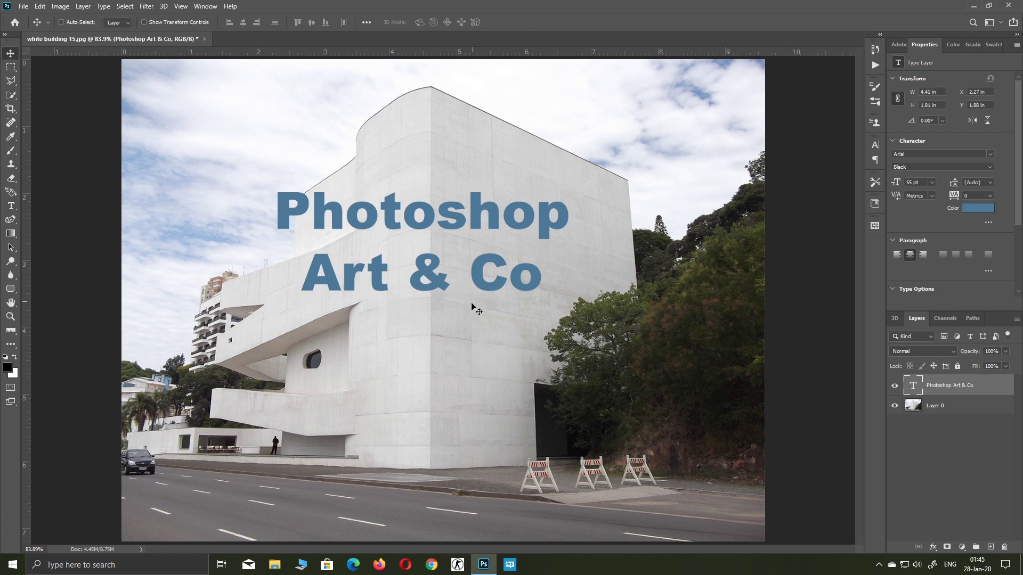
{"action": "left_click_drag", "start_coordinate": [473, 314], "coordinate": [480, 271]}
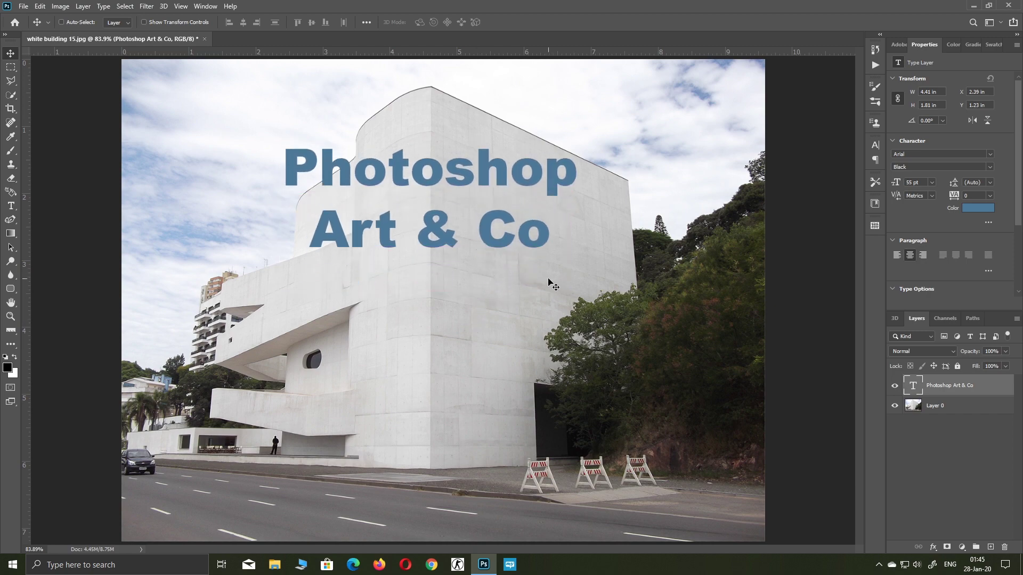
Step: Convert the text layer with New 3D Extrusion from Selected Layer
{"action": "right_click", "coordinate": [989, 390]}
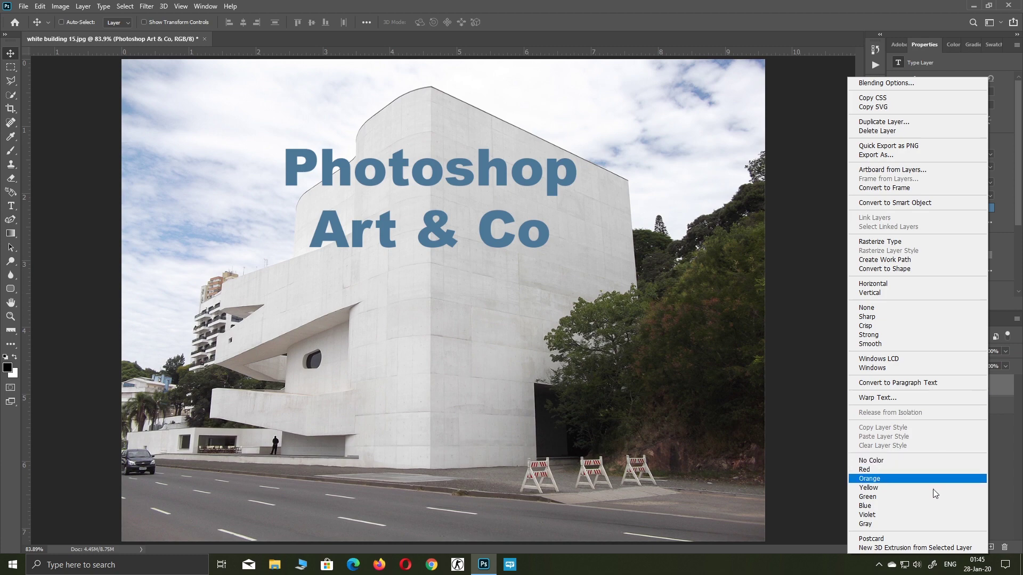
{"action": "left_click", "coordinate": [924, 549]}
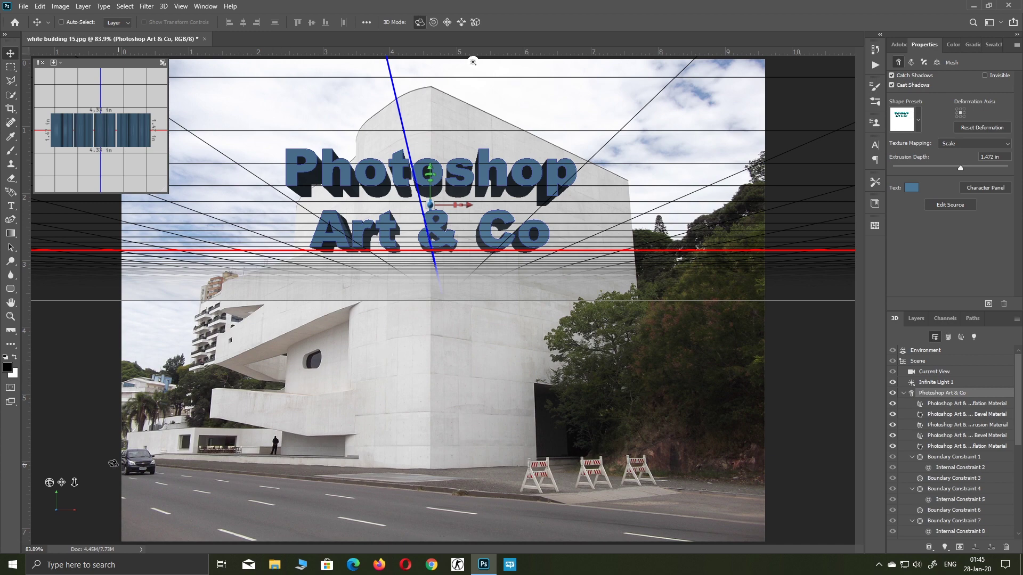
{"action": "mouse_move", "coordinate": [49, 482]}
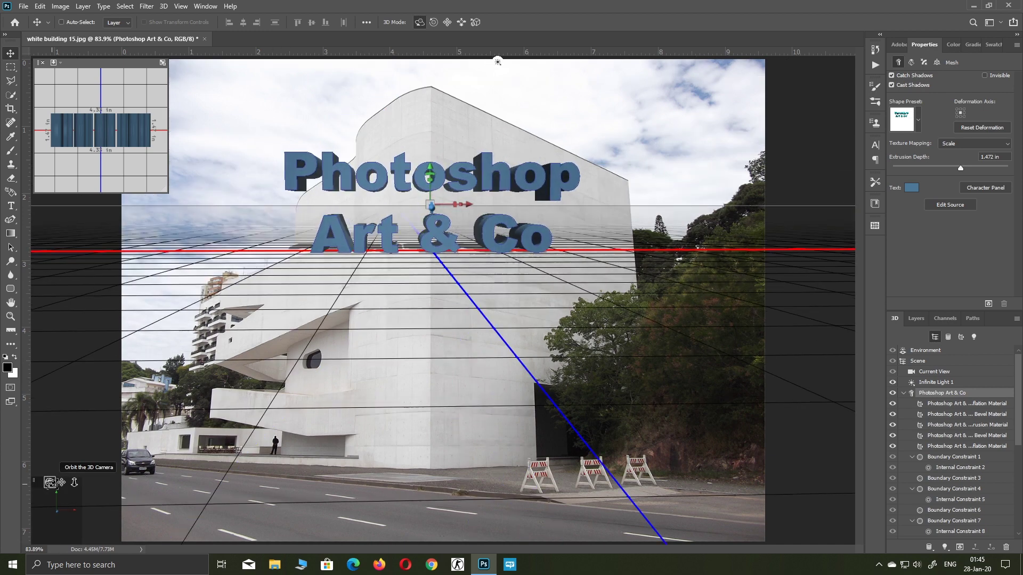
Step: Reduce the lettering's extrusion depth from 1.472 in to about 0.227 in
{"action": "left_click_drag", "start_coordinate": [50, 482], "coordinate": [59, 484]}
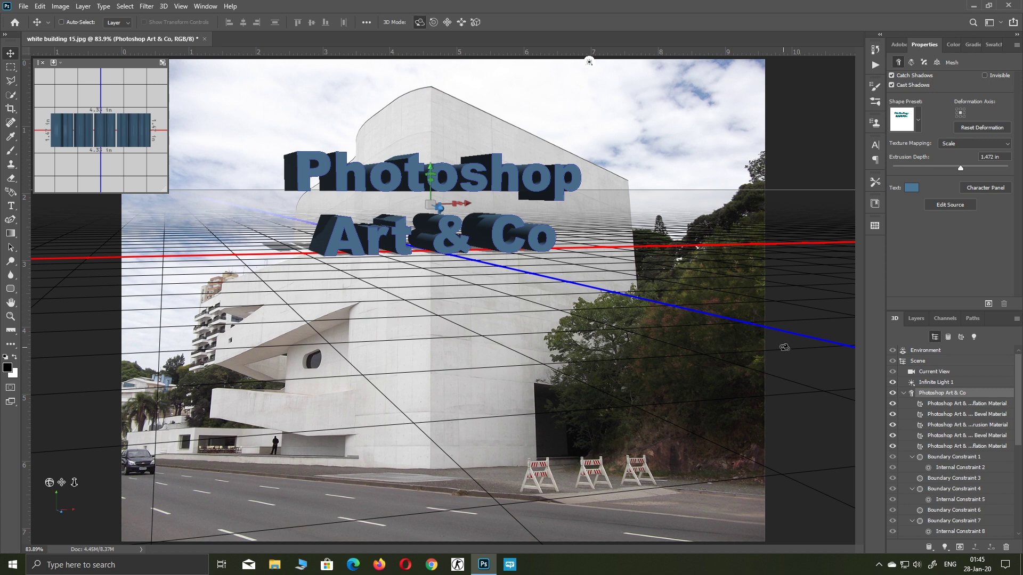
{"action": "left_click_drag", "start_coordinate": [962, 170], "coordinate": [951, 170]}
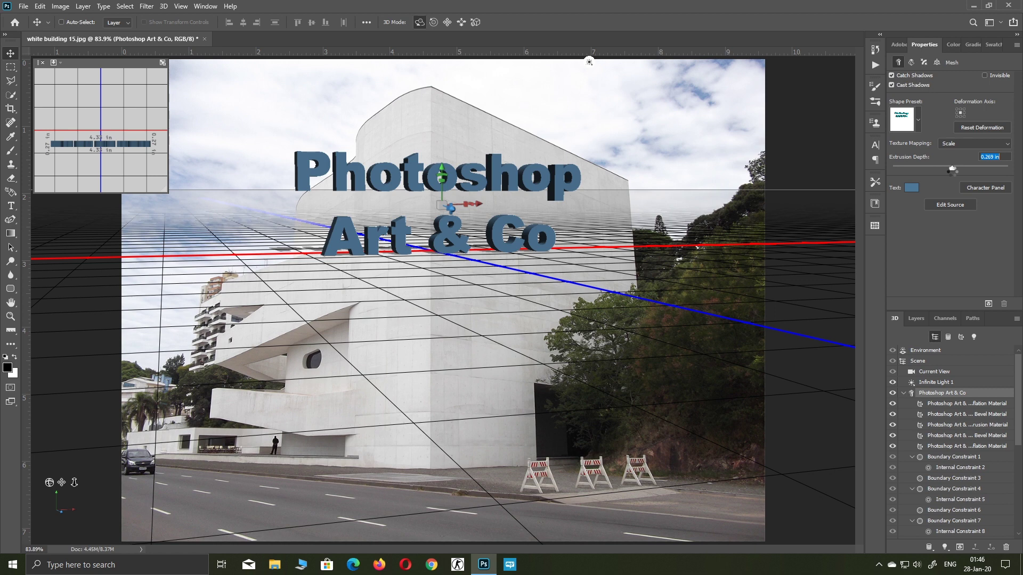
{"action": "left_click_drag", "start_coordinate": [952, 169], "coordinate": [952, 168]}
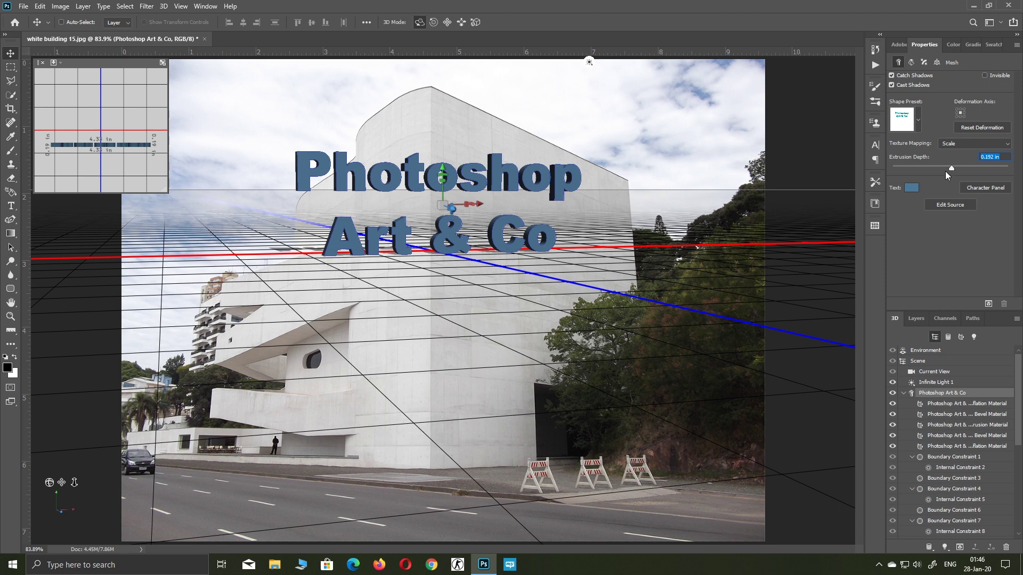
{"action": "left_click", "coordinate": [948, 171]}
{"action": "left_click_drag", "start_coordinate": [947, 170], "coordinate": [951, 168]}
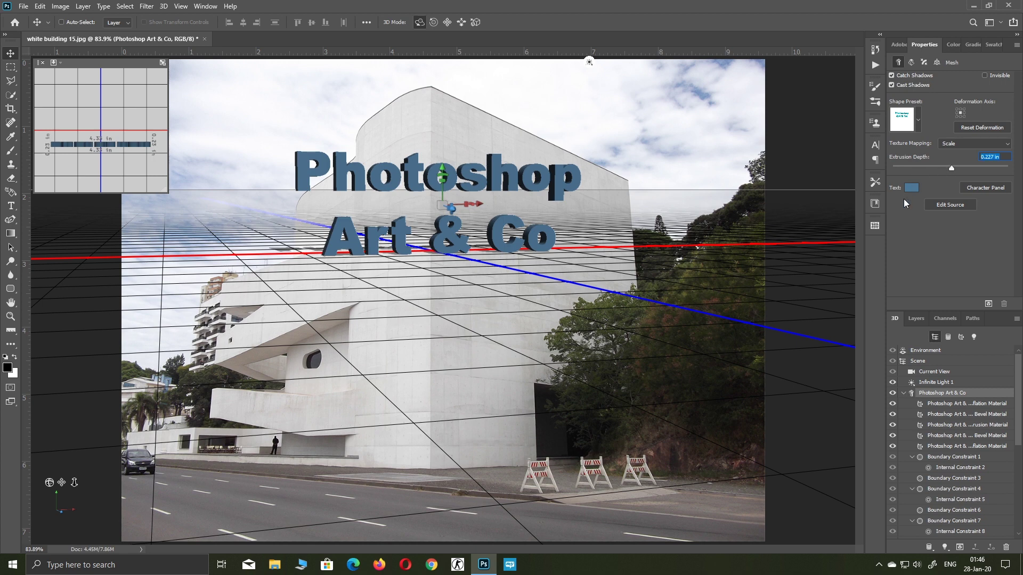
Step: Pan the view down and rotate the text mesh about 90° on the X axis
{"action": "left_click_drag", "start_coordinate": [62, 482], "coordinate": [59, 502]}
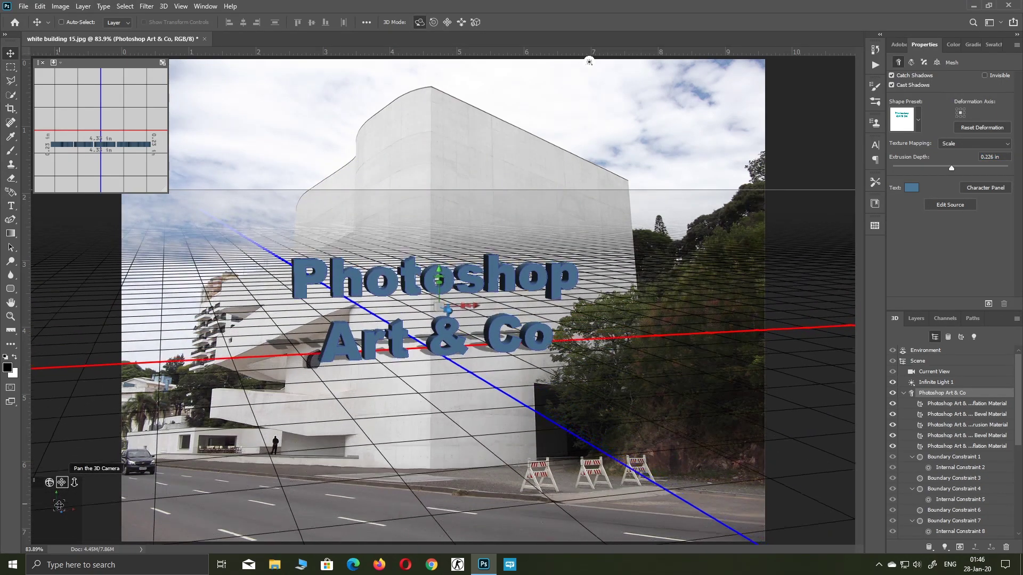
{"action": "left_click_drag", "start_coordinate": [59, 502], "coordinate": [79, 504]}
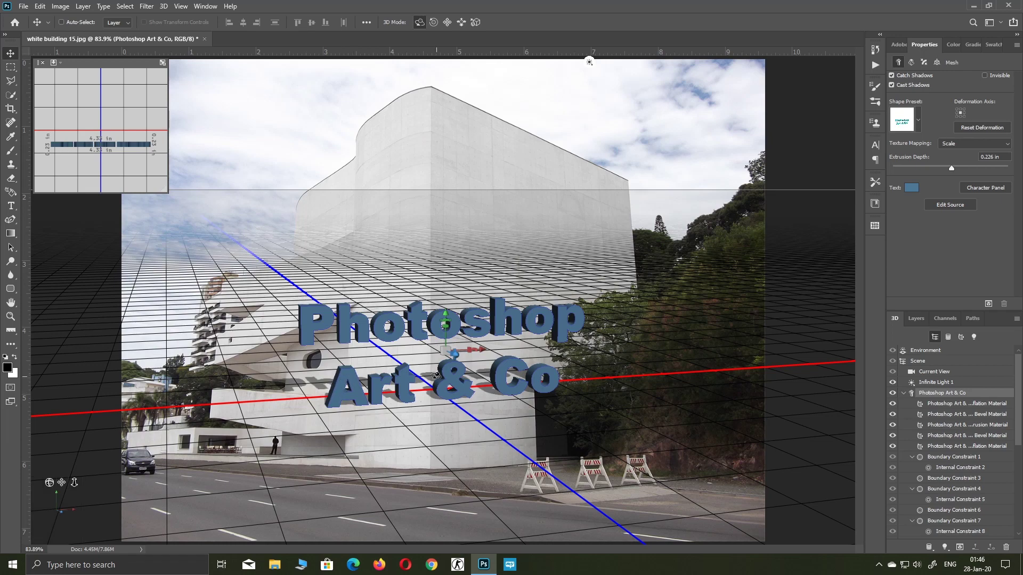
{"action": "mouse_move", "coordinate": [454, 362]}
{"action": "left_mouse_down"}
{"action": "mouse_move", "coordinate": [431, 203]}
{"action": "mouse_move", "coordinate": [384, 137]}
{"action": "mouse_move", "coordinate": [374, 80]}
{"action": "mouse_move", "coordinate": [387, 123]}
{"action": "left_mouse_up"}
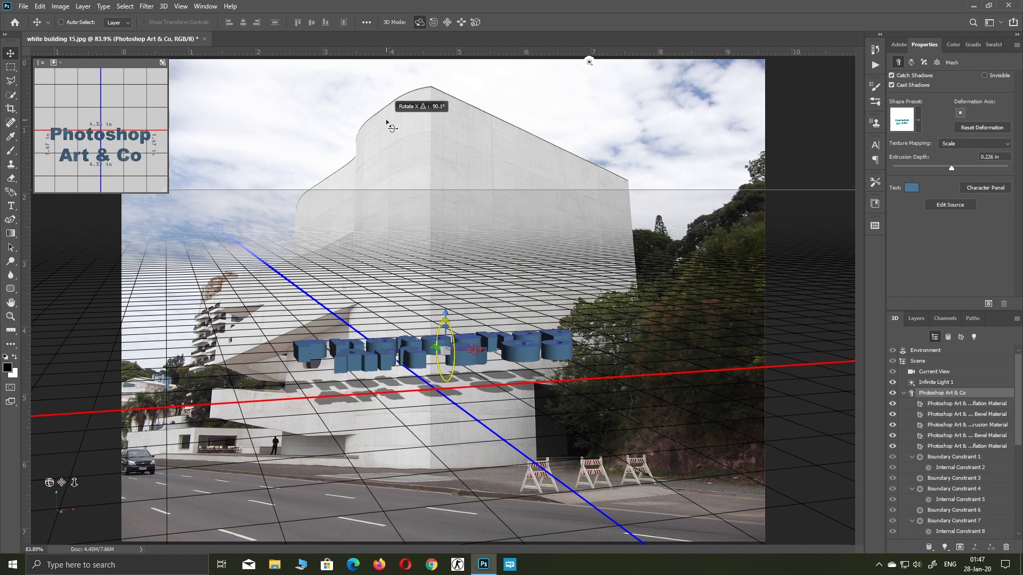
{"action": "left_click_drag", "start_coordinate": [387, 123], "coordinate": [387, 124]}
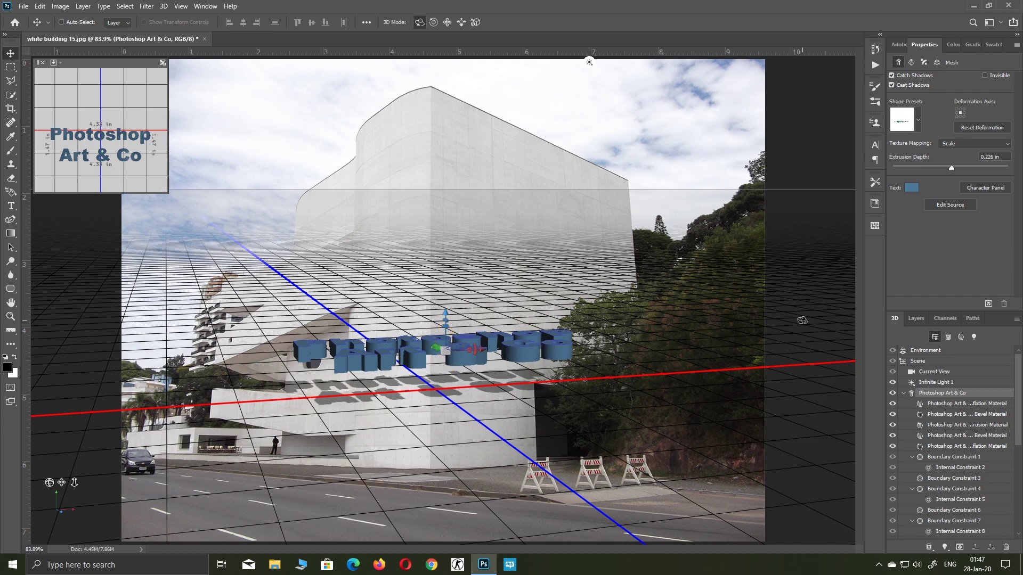
Step: Orbit the 3D camera to a head-on view of the upright lettering
{"action": "left_click", "coordinate": [1016, 319]}
{"action": "left_click", "coordinate": [947, 49]}
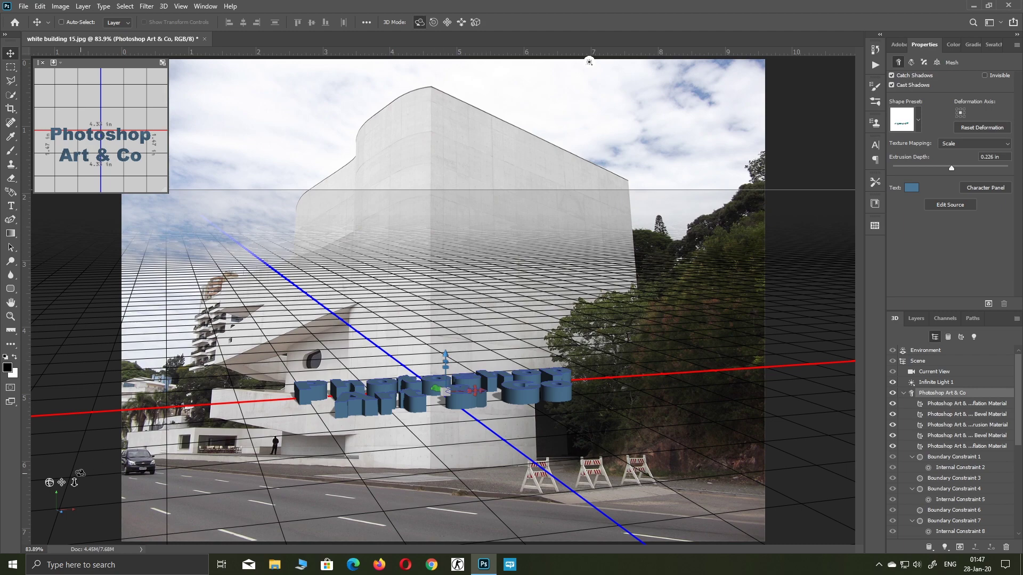
{"action": "left_click_drag", "start_coordinate": [49, 482], "coordinate": [47, 494]}
{"action": "mouse_move", "coordinate": [726, 62]}
{"action": "left_mouse_down"}
{"action": "mouse_move", "coordinate": [505, 540]}
{"action": "mouse_move", "coordinate": [444, 539]}
{"action": "mouse_move", "coordinate": [466, 539]}
{"action": "left_mouse_up"}
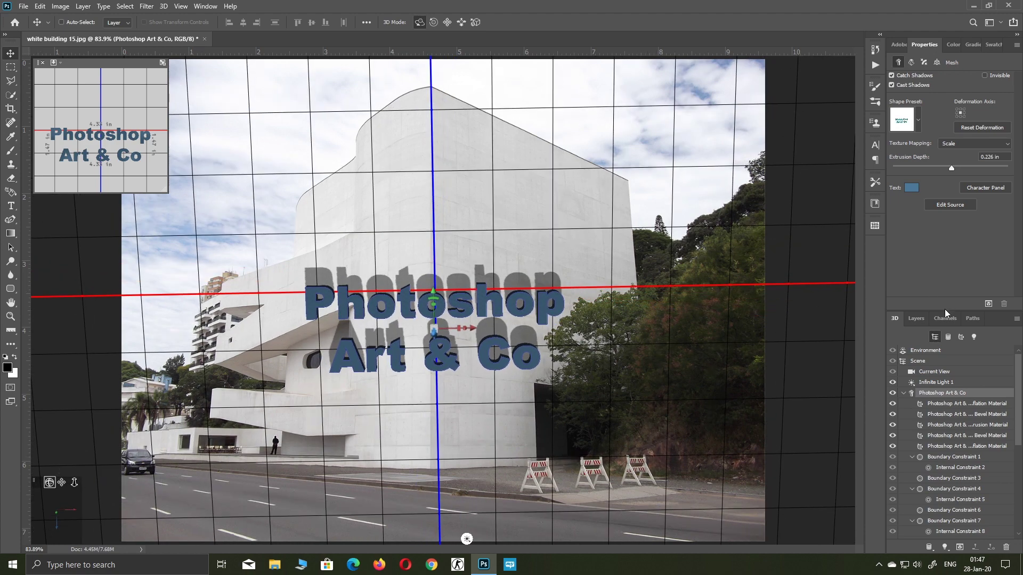
Step: Aim Infinite Light 1 from the upper left at 90% intensity, casting shadows down-right
{"action": "left_click", "coordinate": [974, 337]}
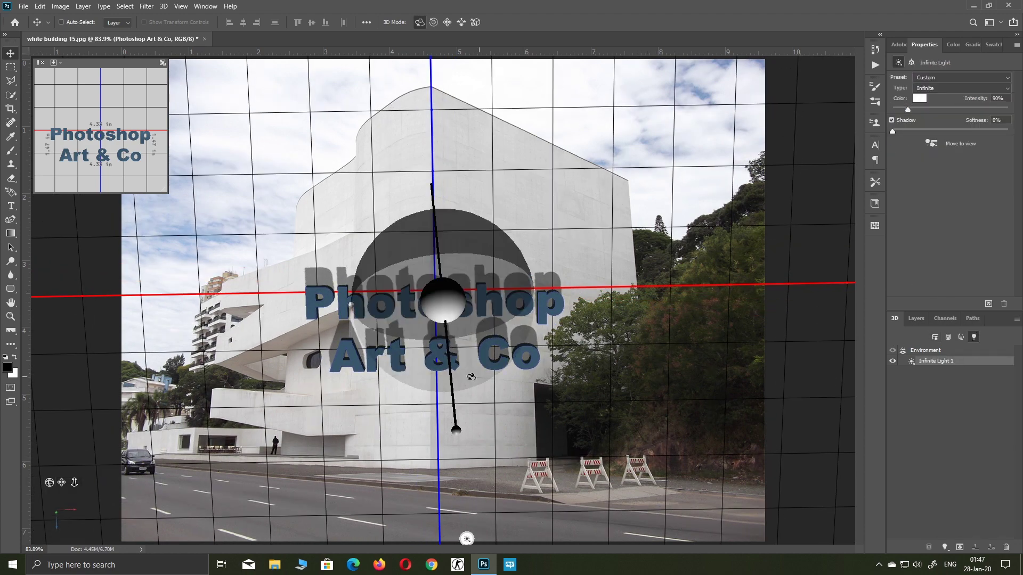
{"action": "mouse_move", "coordinate": [449, 433]}
{"action": "left_mouse_down"}
{"action": "mouse_move", "coordinate": [388, 136]}
{"action": "mouse_move", "coordinate": [403, 119]}
{"action": "left_mouse_up"}
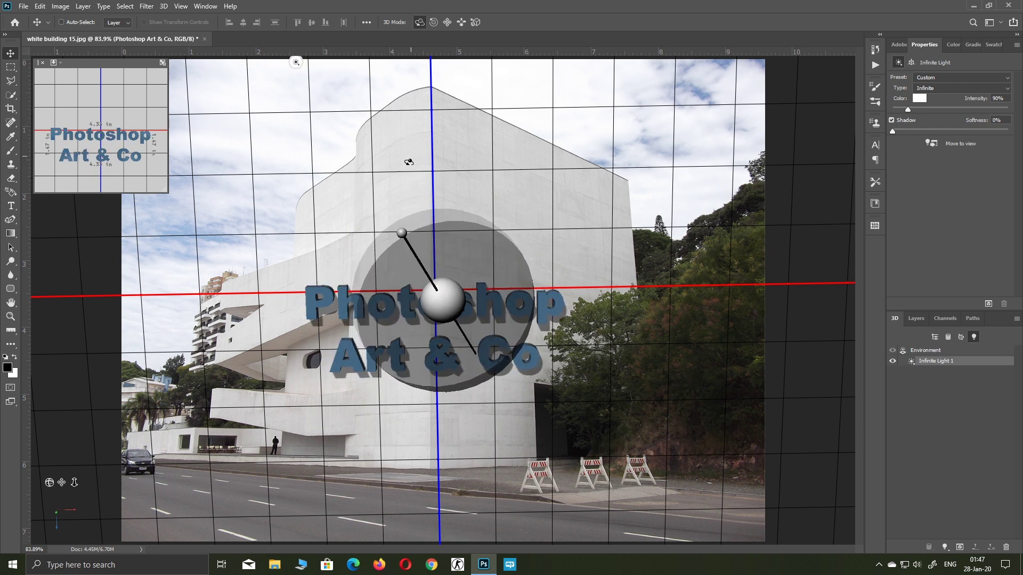
{"action": "left_click_drag", "start_coordinate": [401, 235], "coordinate": [400, 227]}
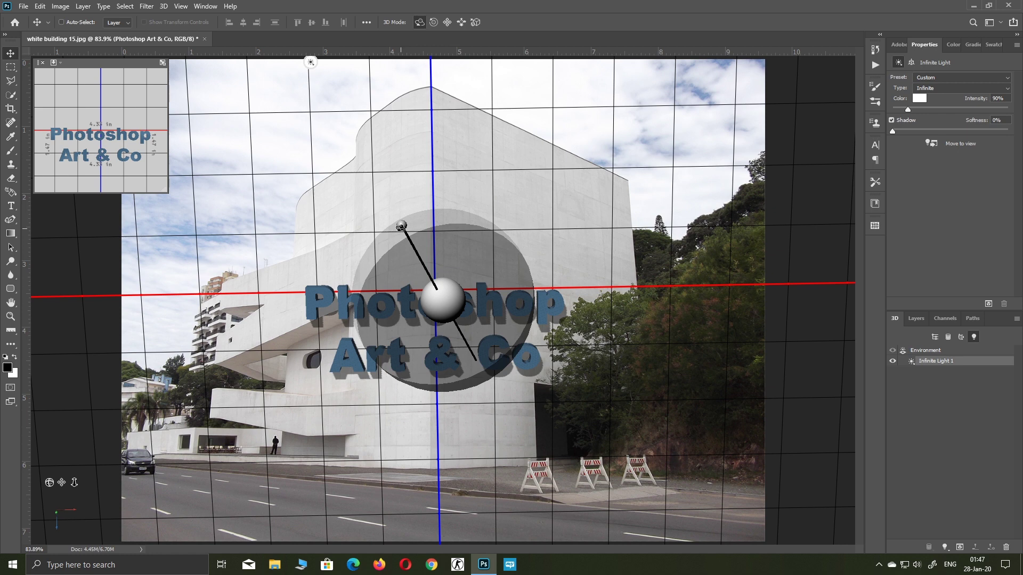
{"action": "left_click", "coordinate": [401, 227]}
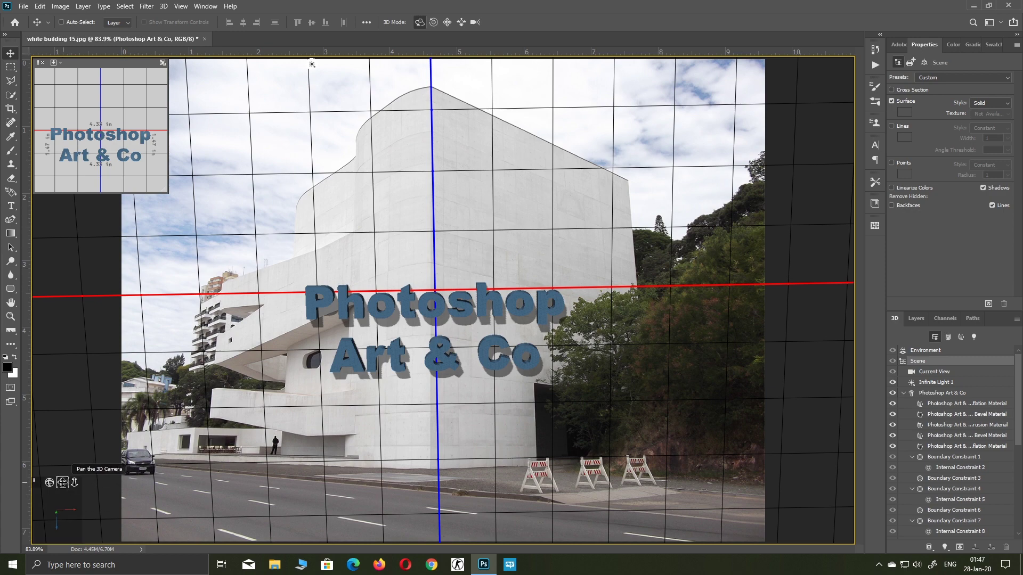
Step: Pan, slide and dolly the 3D camera to bring the text onto the facade
{"action": "left_click_drag", "start_coordinate": [62, 482], "coordinate": [80, 458]}
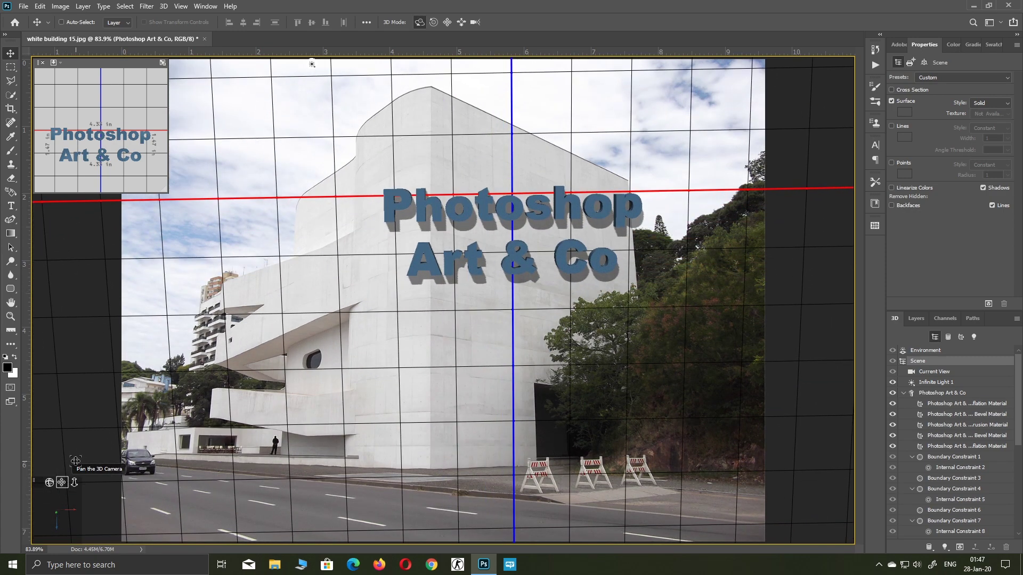
{"action": "left_click", "coordinate": [460, 24]}
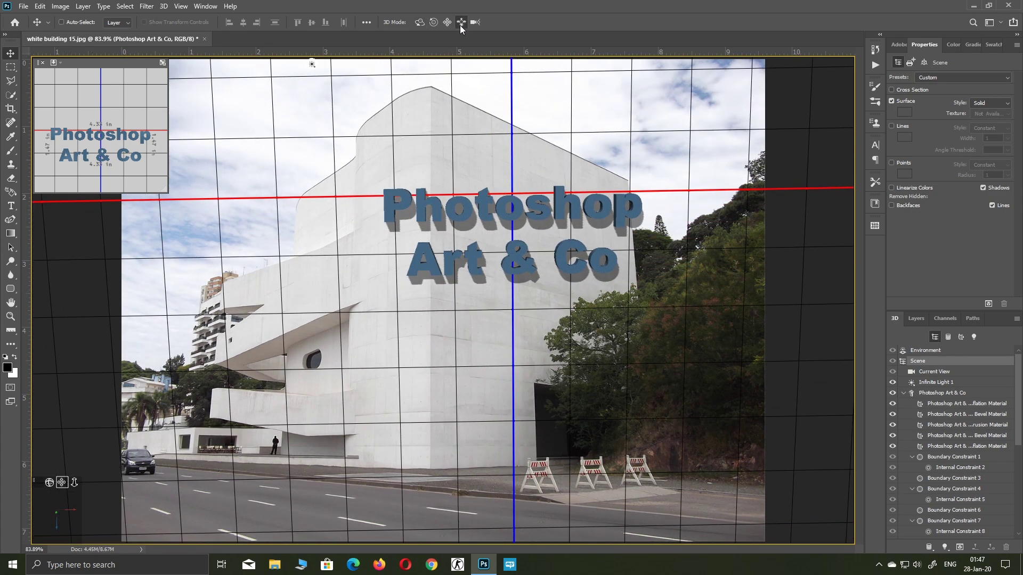
{"action": "left_click", "coordinate": [917, 373]}
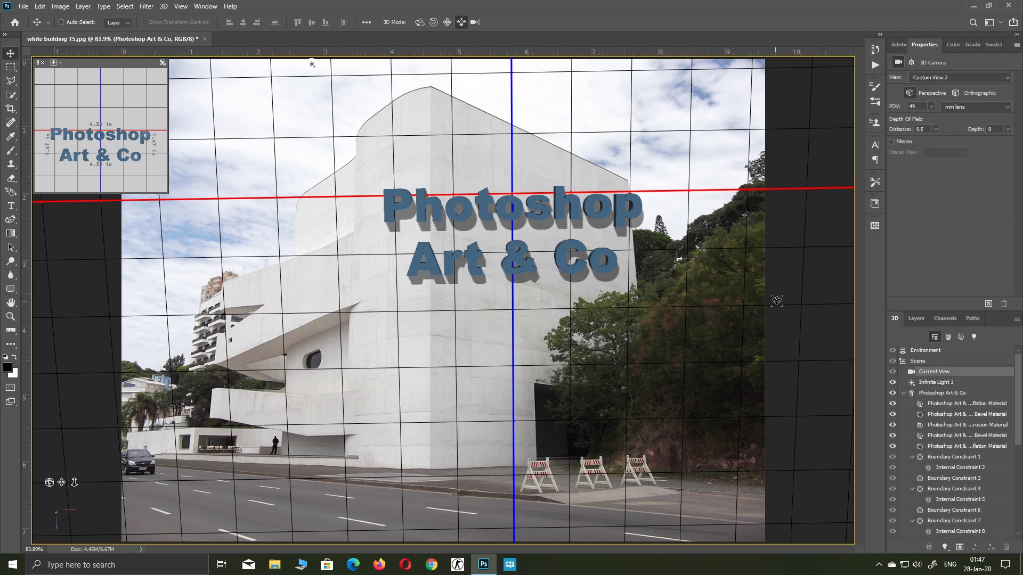
{"action": "mouse_move", "coordinate": [805, 276]}
{"action": "left_mouse_down"}
{"action": "mouse_move", "coordinate": [756, 303]}
{"action": "mouse_move", "coordinate": [730, 302]}
{"action": "mouse_move", "coordinate": [747, 297]}
{"action": "left_mouse_up"}
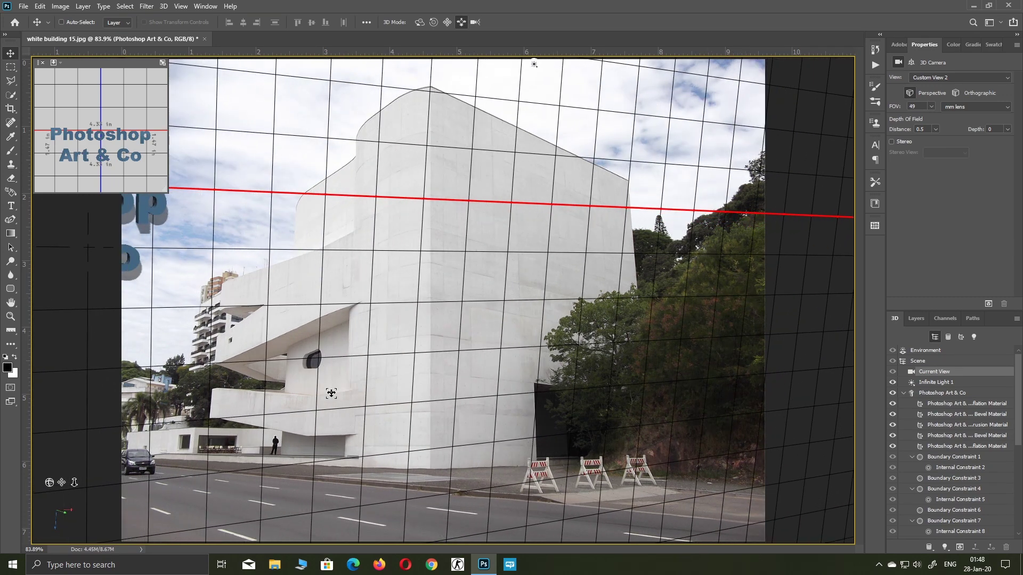
{"action": "left_click_drag", "start_coordinate": [61, 482], "coordinate": [140, 481]}
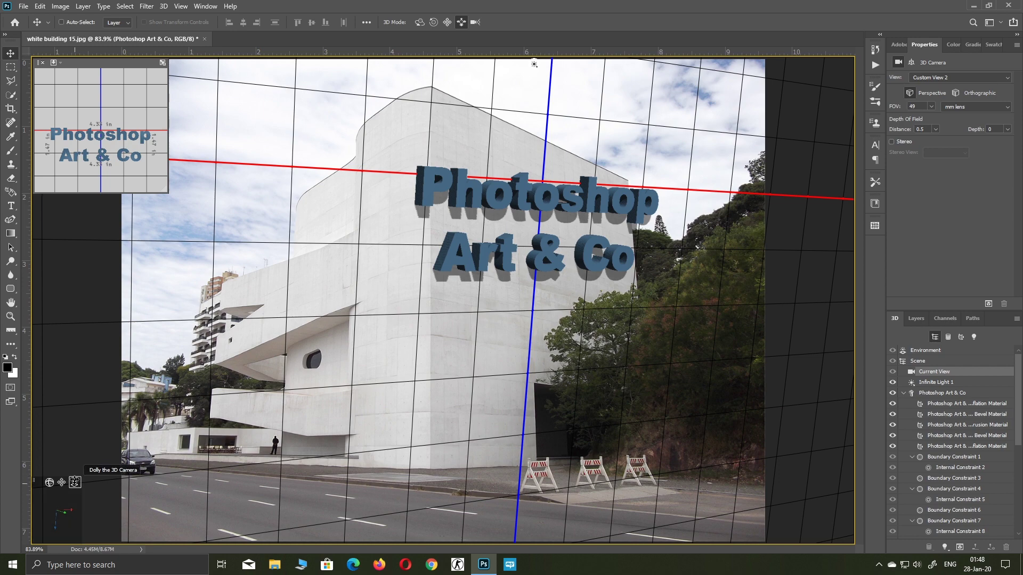
{"action": "left_click_drag", "start_coordinate": [77, 477], "coordinate": [112, 384]}
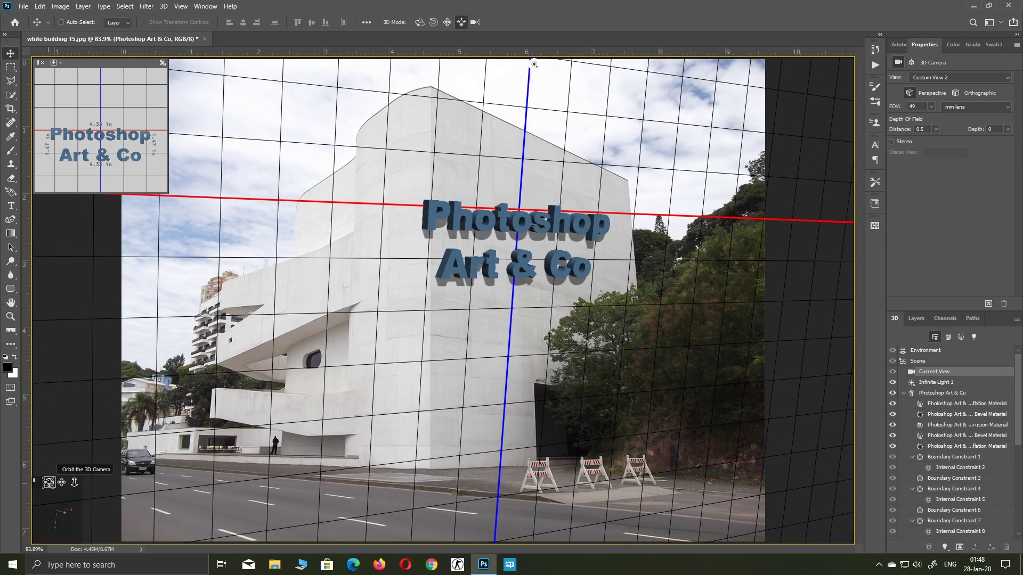
Step: Angle the camera to match the upper facade's perspective and select the text mesh
{"action": "left_click_drag", "start_coordinate": [48, 482], "coordinate": [50, 468]}
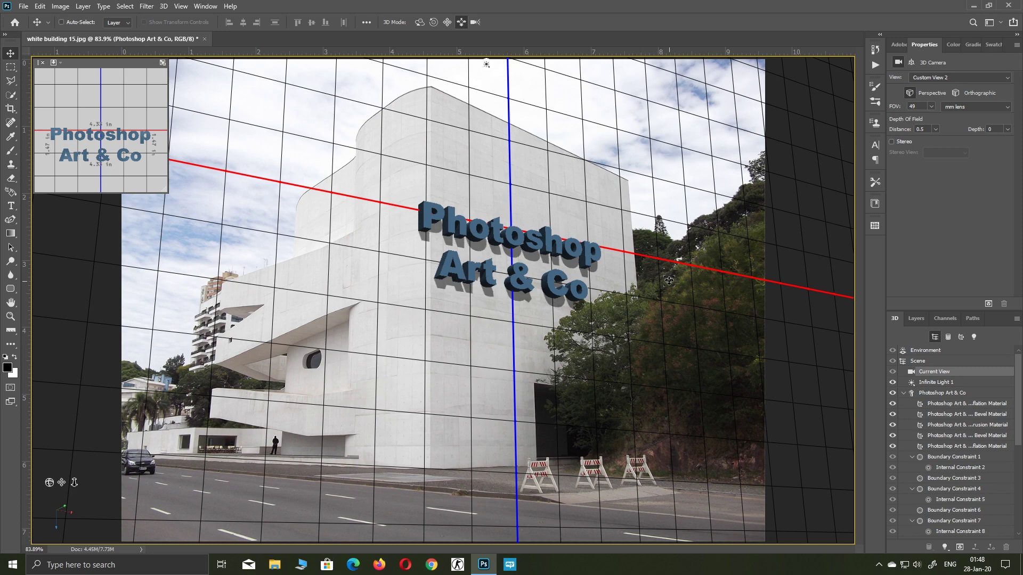
{"action": "left_click_drag", "start_coordinate": [672, 282], "coordinate": [634, 286]}
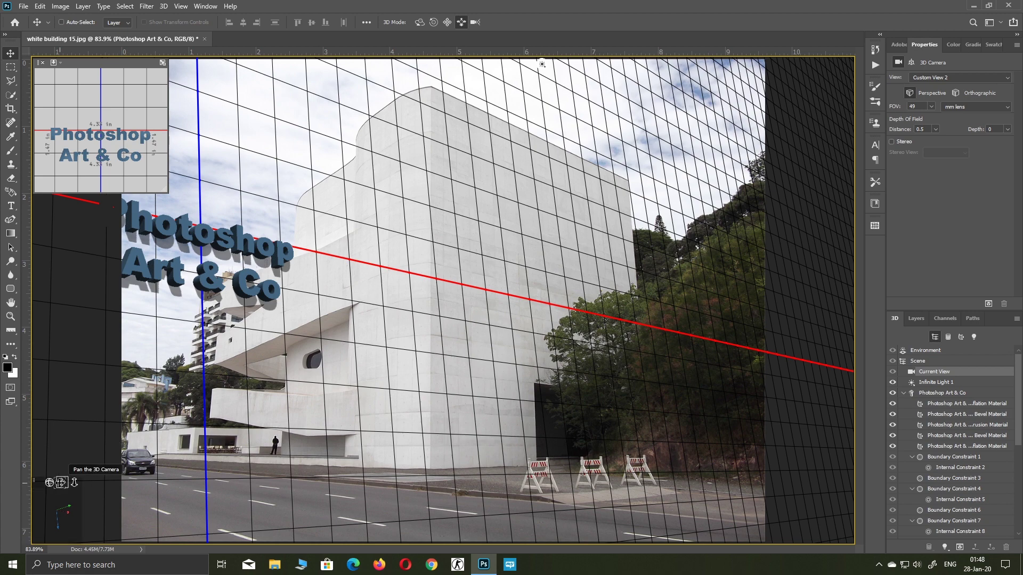
{"action": "mouse_move", "coordinate": [61, 482]}
{"action": "left_mouse_down"}
{"action": "mouse_move", "coordinate": [112, 476]}
{"action": "mouse_move", "coordinate": [114, 465]}
{"action": "left_mouse_up"}
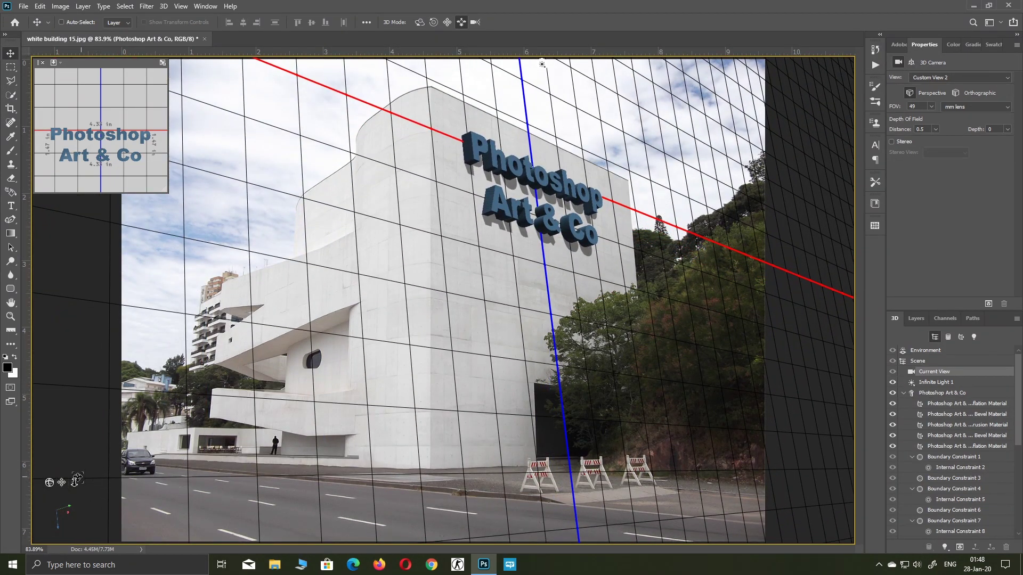
{"action": "left_click_drag", "start_coordinate": [49, 483], "coordinate": [48, 484]}
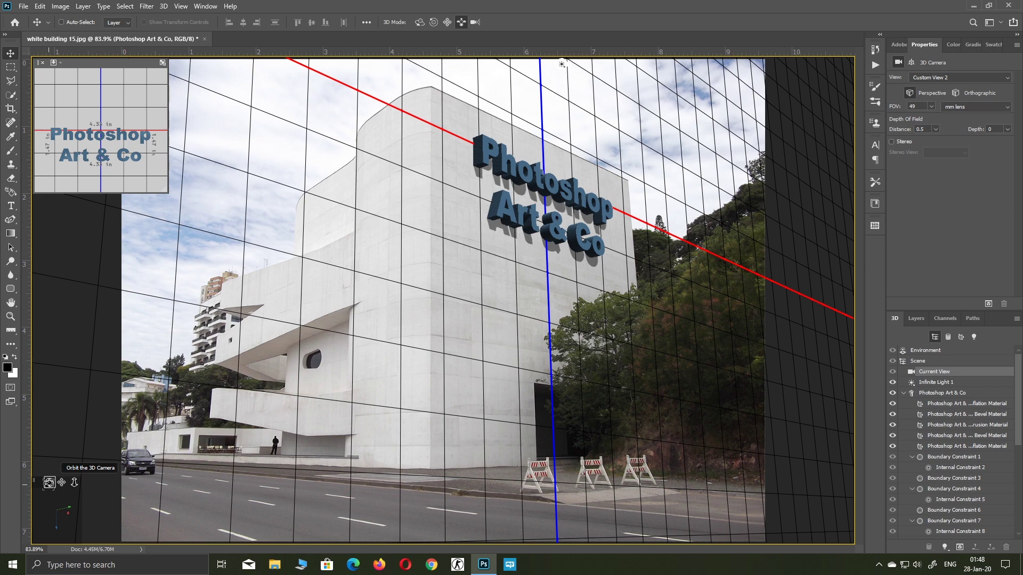
{"action": "left_click_drag", "start_coordinate": [49, 483], "coordinate": [49, 483]}
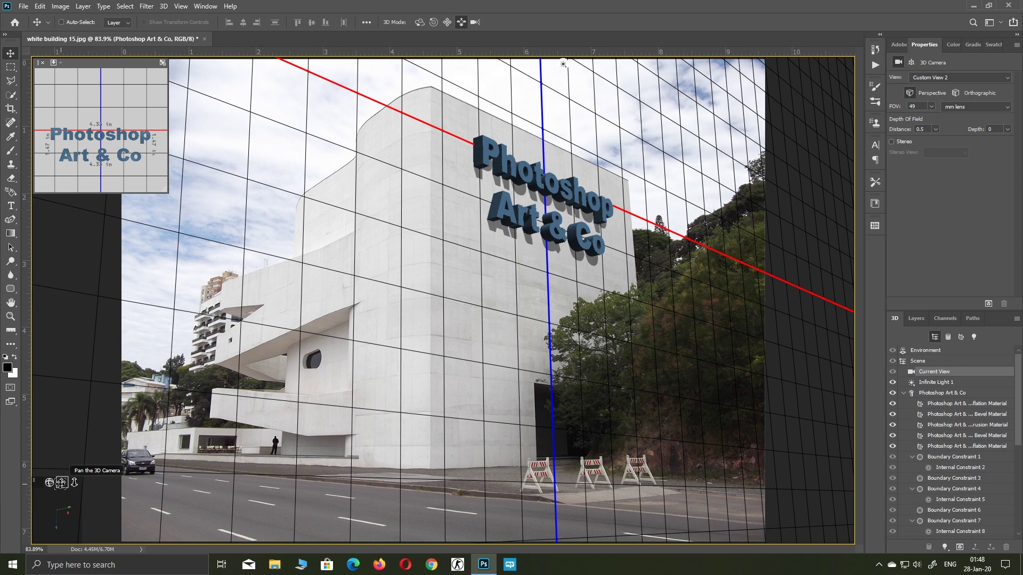
{"action": "left_click_drag", "start_coordinate": [61, 483], "coordinate": [60, 483]}
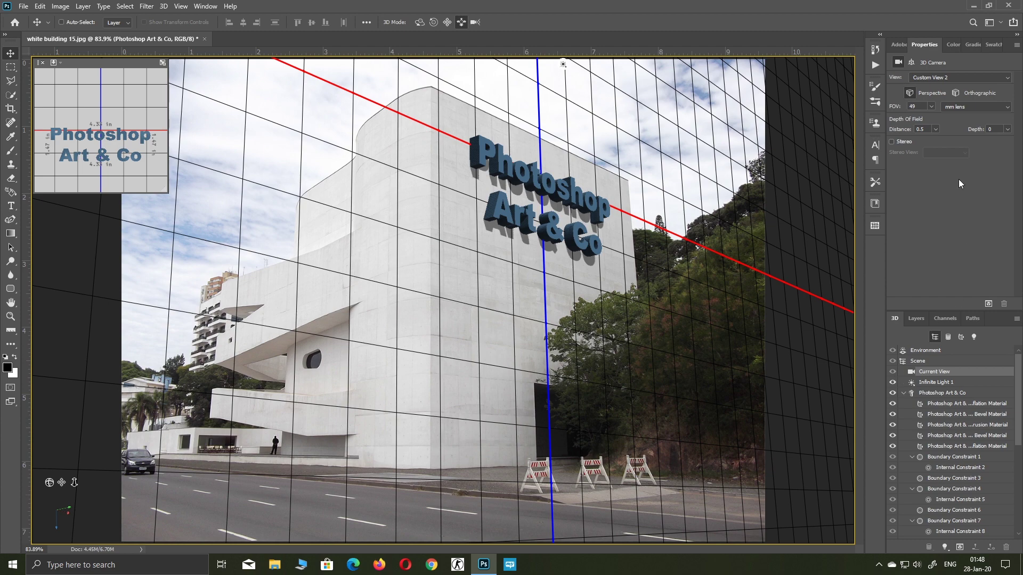
{"action": "left_click", "coordinate": [931, 394]}
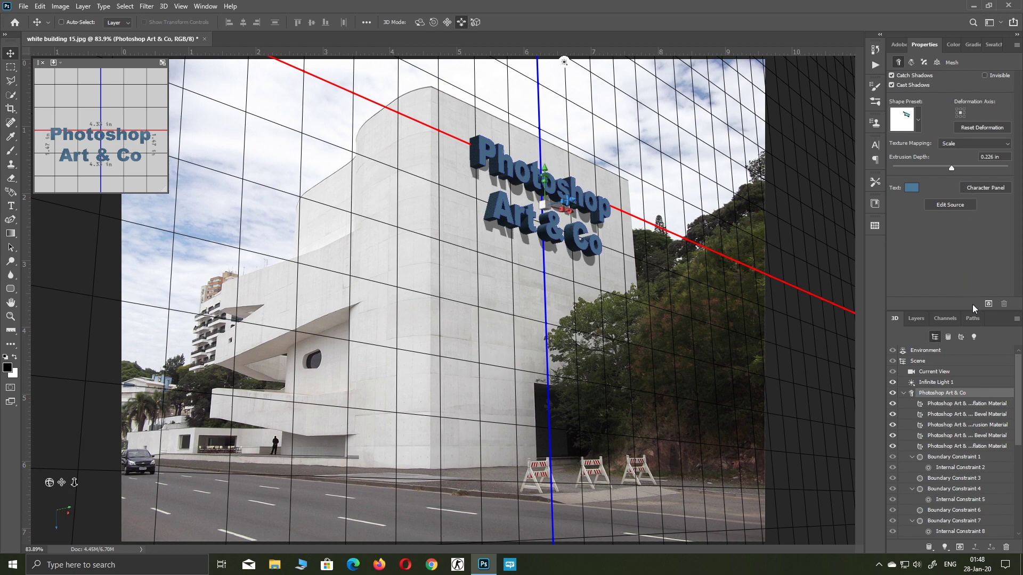
Step: Tilt Infinite Light 1 and set 102% intensity with 60% shadow softness
{"action": "left_click", "coordinate": [974, 337]}
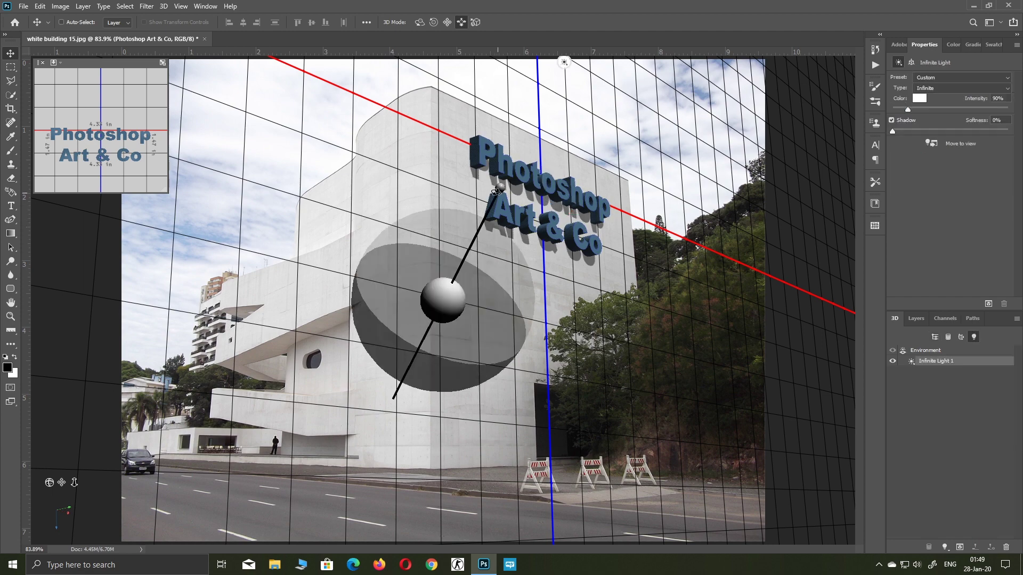
{"action": "mouse_move", "coordinate": [500, 188]}
{"action": "left_mouse_down"}
{"action": "mouse_move", "coordinate": [499, 215]}
{"action": "mouse_move", "coordinate": [486, 203]}
{"action": "mouse_move", "coordinate": [497, 207]}
{"action": "left_mouse_up"}
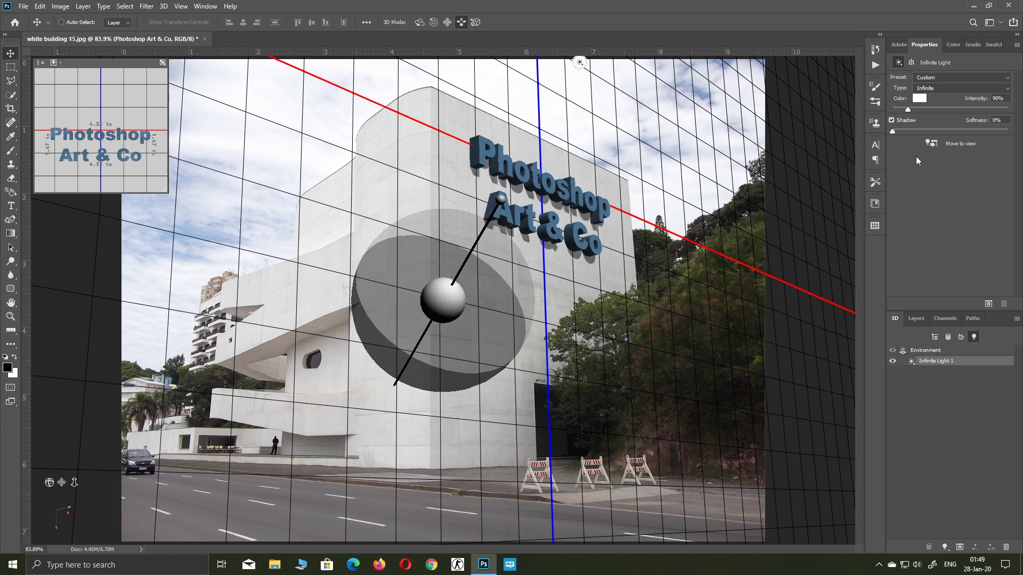
{"action": "left_click_drag", "start_coordinate": [893, 132], "coordinate": [962, 139]}
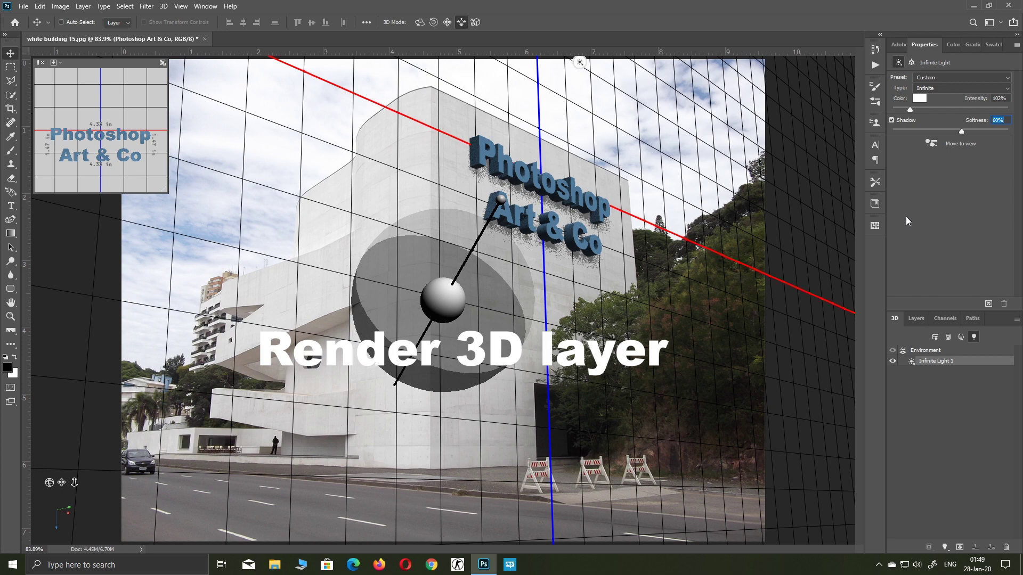
{"action": "left_click", "coordinate": [935, 338]}
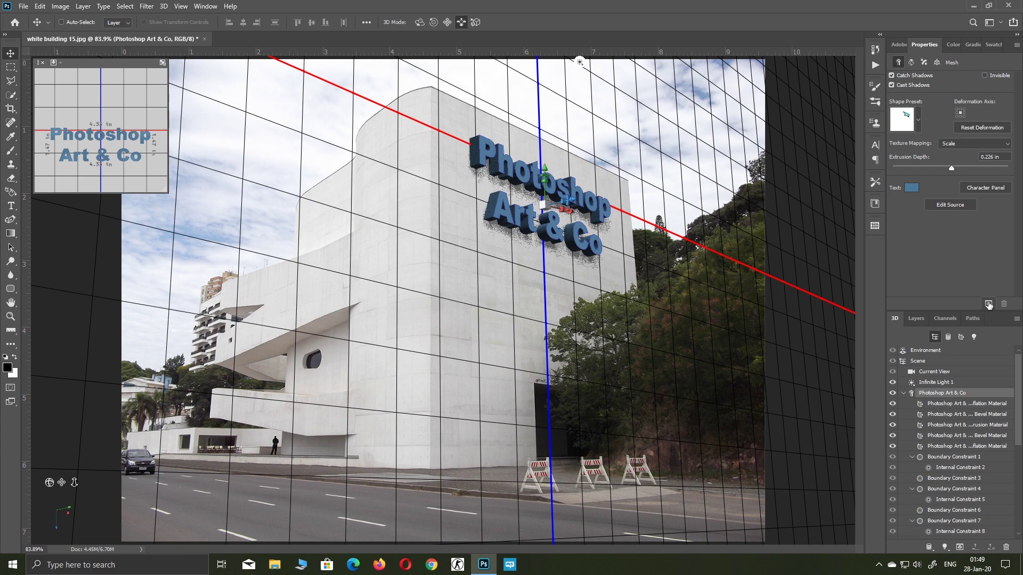
Step: Render the 3D layer, producing an embedded smart-object copy of the lettering
{"action": "left_click", "coordinate": [989, 304]}
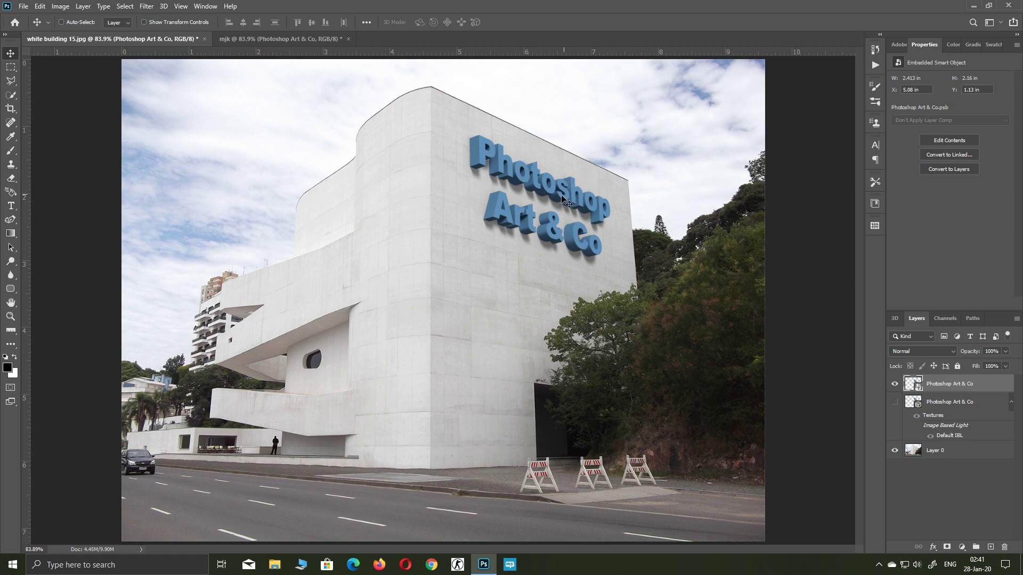
{"action": "scroll", "coordinate": [554, 208], "scroll_direction": "up", "scroll_amount": 3}
{"action": "scroll", "coordinate": [554, 210], "scroll_direction": "up", "scroll_amount": 3}
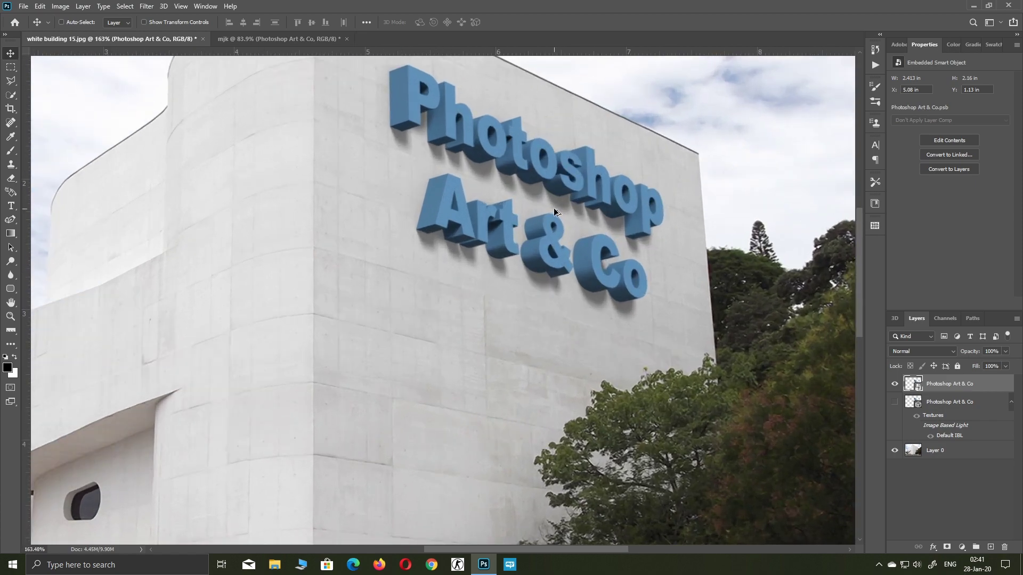
{"action": "scroll", "coordinate": [549, 178], "scroll_direction": "up", "scroll_amount": 1}
{"action": "left_click_drag", "start_coordinate": [549, 178], "coordinate": [568, 299]}
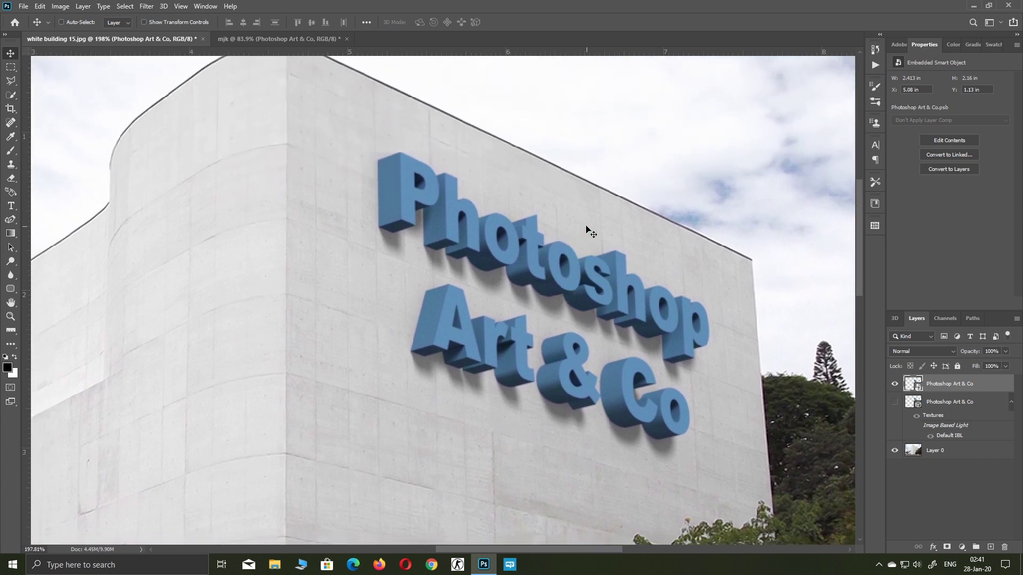
{"action": "key", "text": "ctrl"}
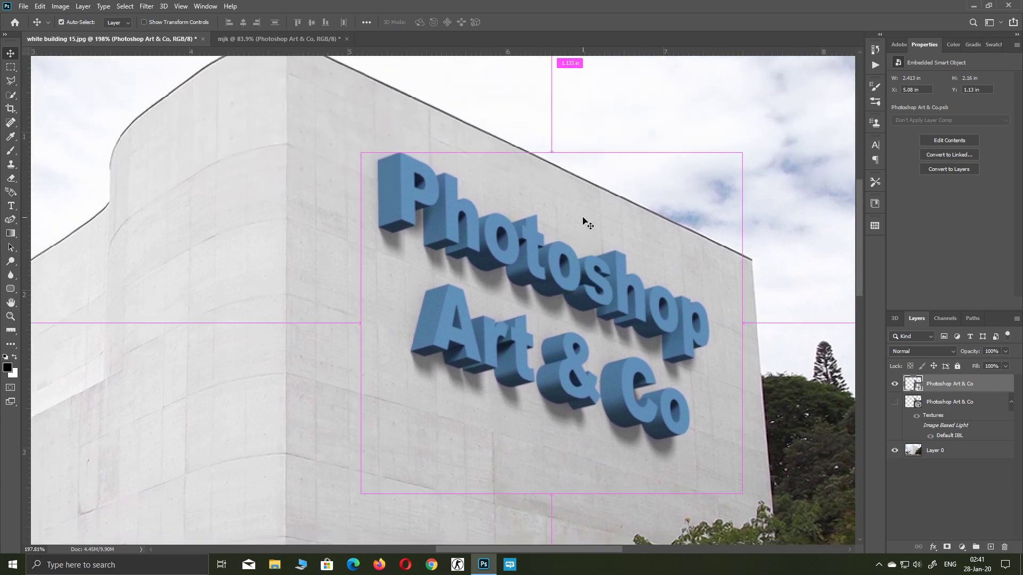
{"action": "key", "text": "ctrl+0"}
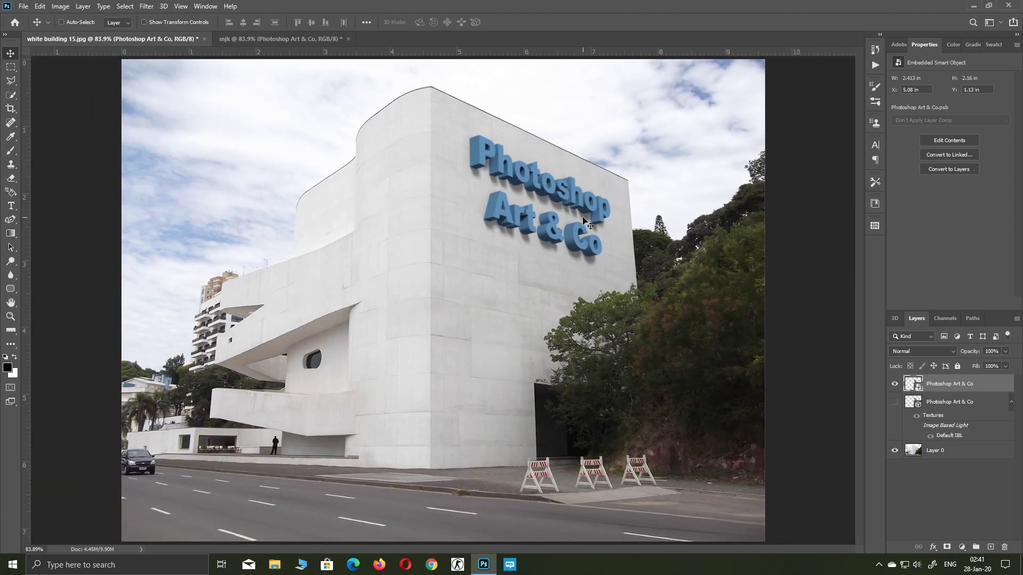